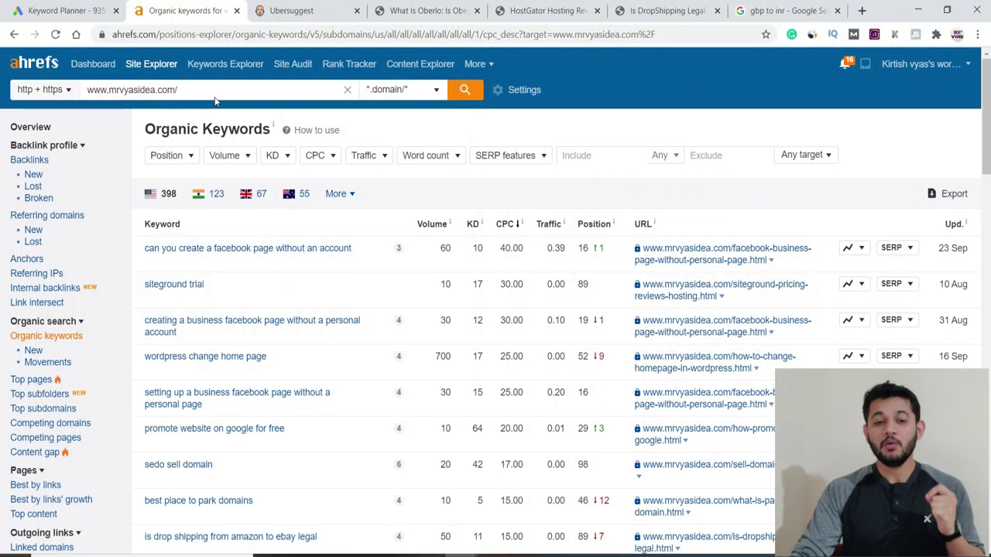
pyautogui.moveTo(184, 90); pyautogui.dragTo(82, 87)
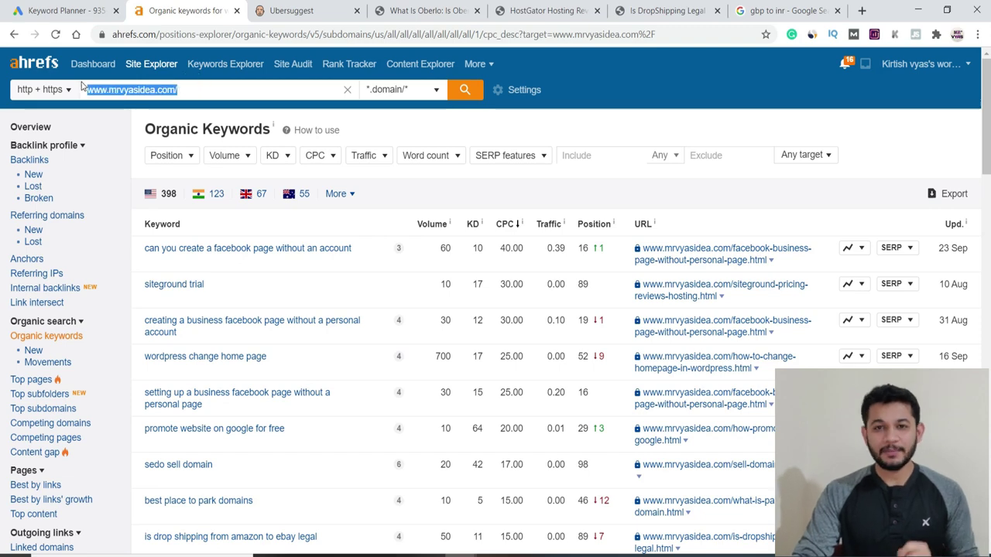
pyautogui.scroll(-3, 325, 358)
pyautogui.scroll(3, 325, 359)
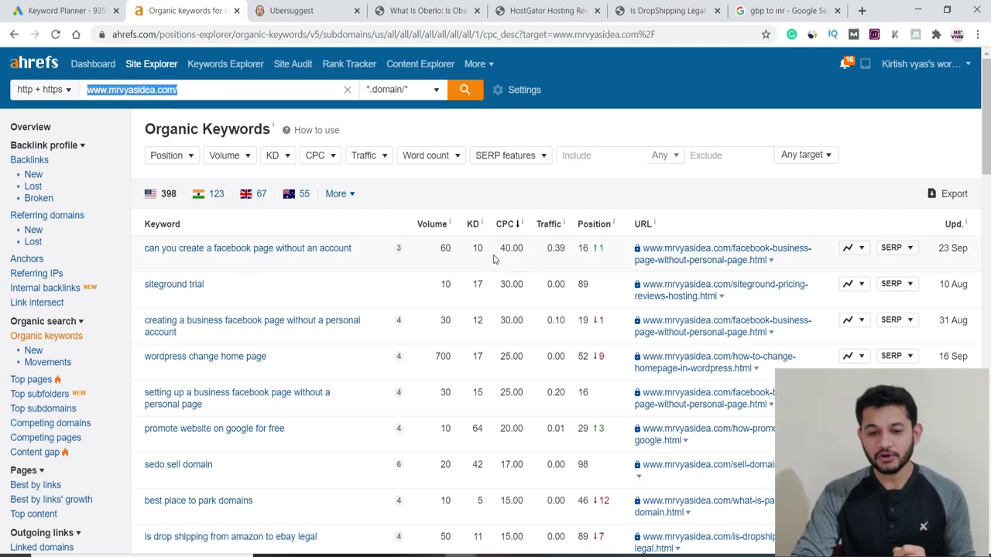
pyautogui.scroll(-2, 494, 259)
pyautogui.scroll(-2, 511, 405)
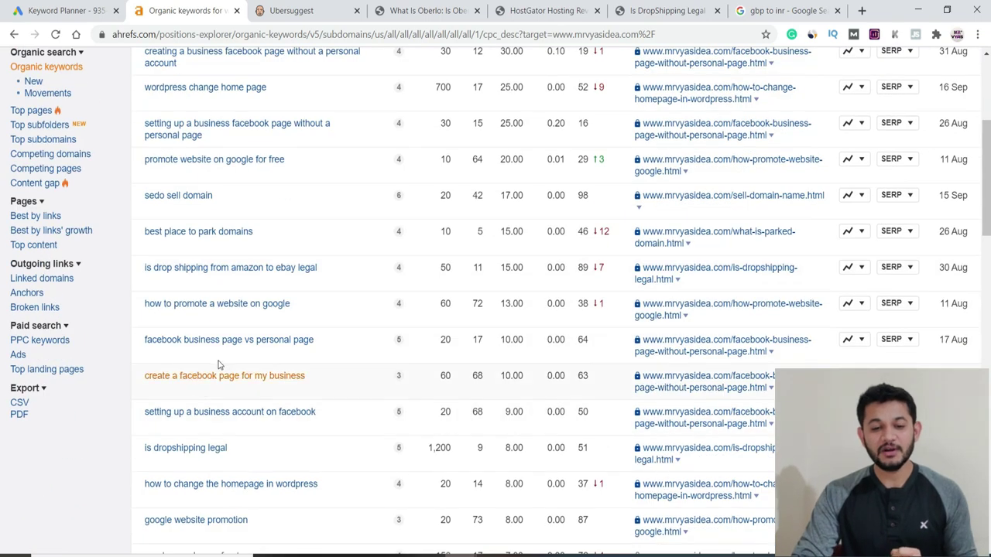
pyautogui.scroll(-1, 518, 379)
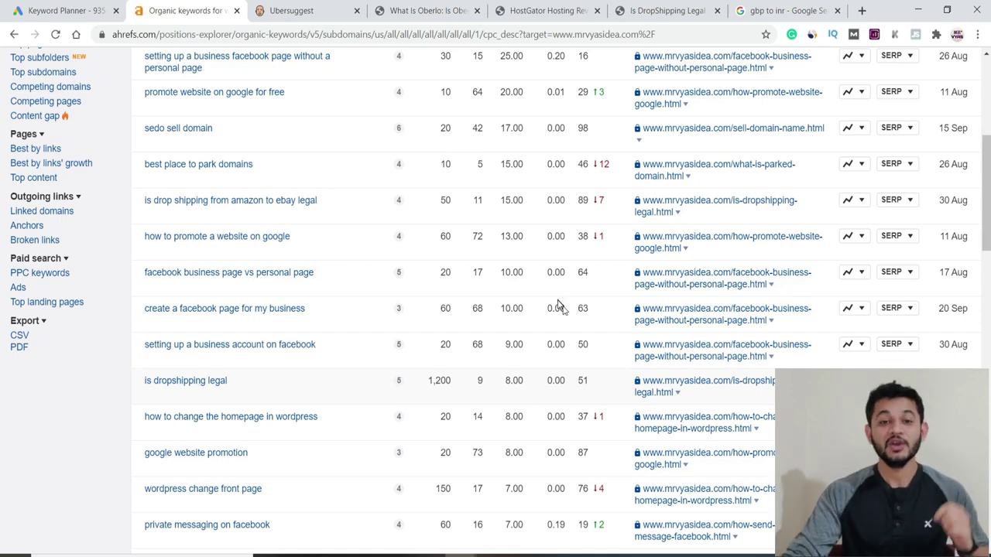
pyautogui.click(288, 11)
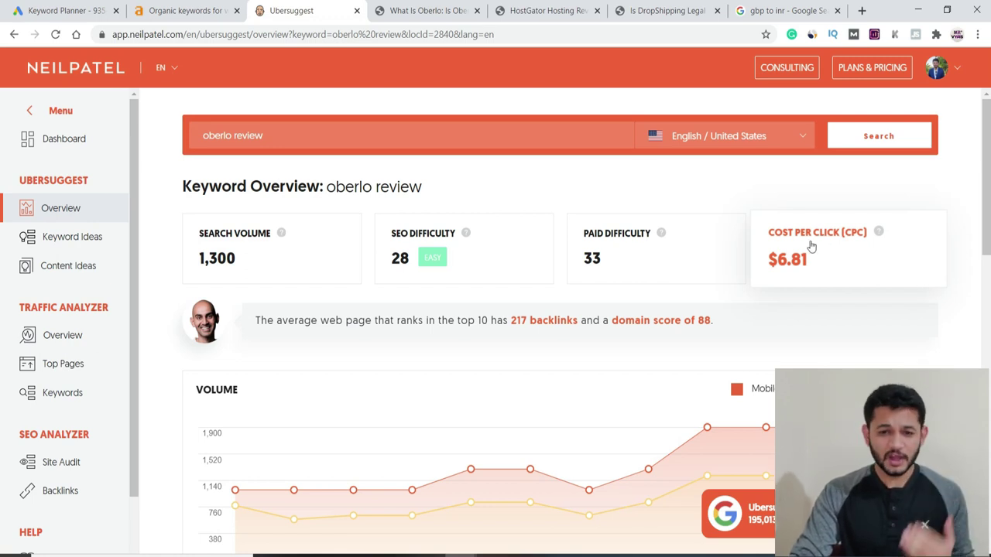
# - Show the mrvyasidea.com 'What is Oberlo' article scrolled back to its top
pyautogui.click(441, 10)
pyautogui.scroll(2, 303, 265)
pyautogui.moveTo(986, 493); pyautogui.dragTo(986, 67)
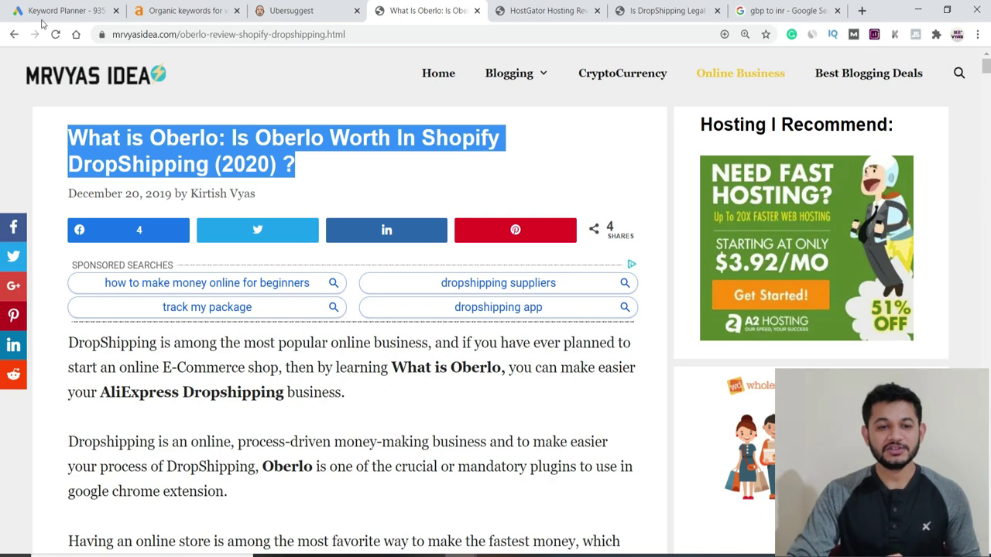
# - Bring up the Google Ads Keyword Planner tab with its draft plan listed
pyautogui.click(66, 11)
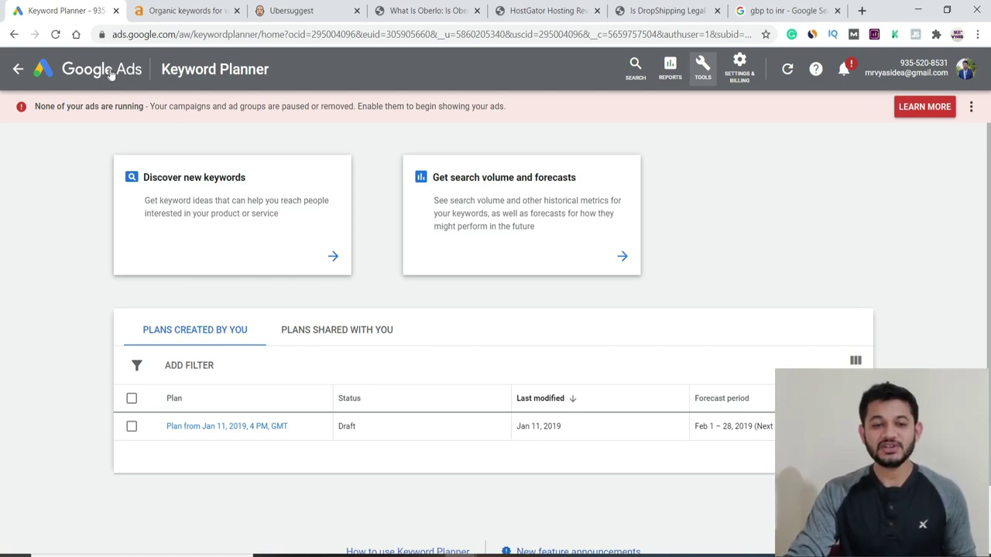
# - Open Keyword Planner's Discover new keywords panel from the Google Ads tools
pyautogui.click(702, 69)
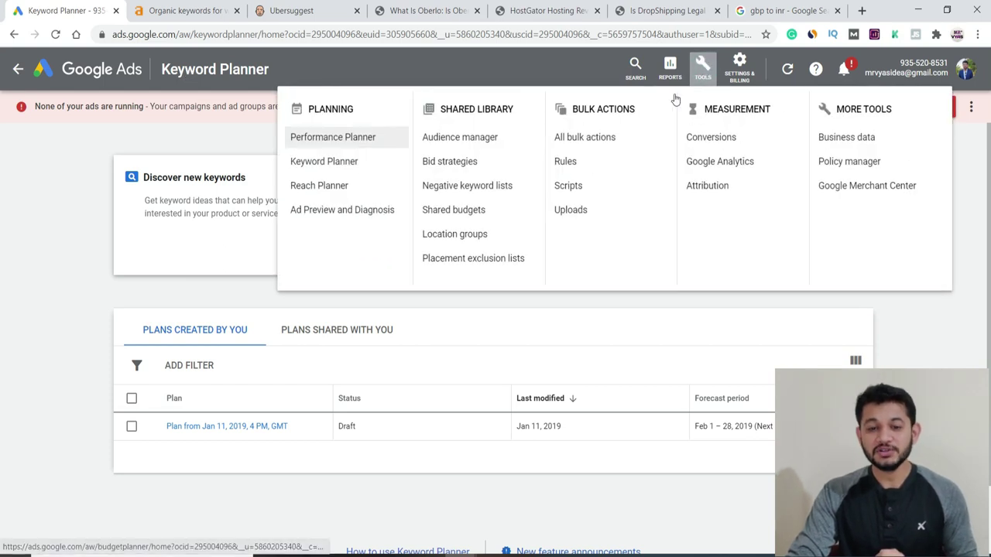
pyautogui.click(317, 163)
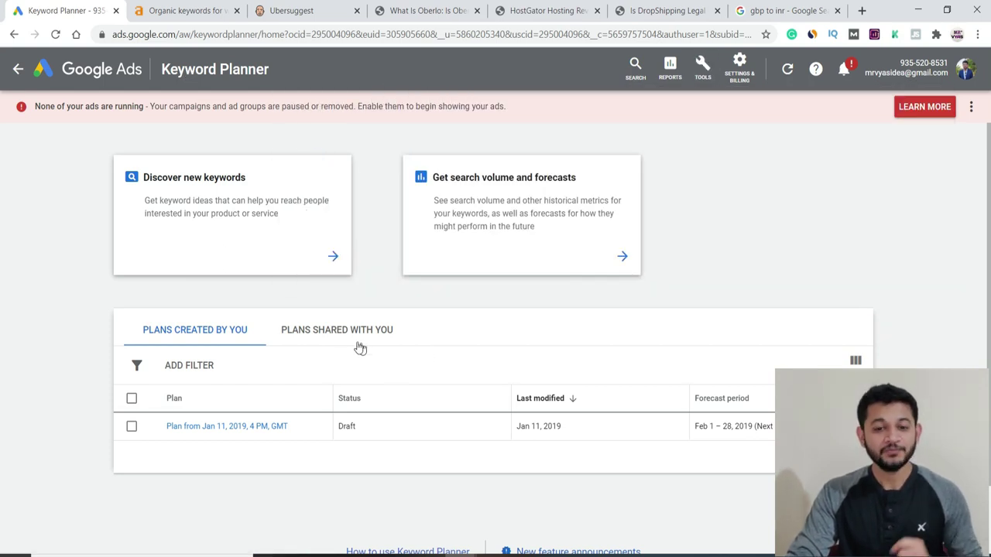
pyautogui.click(325, 257)
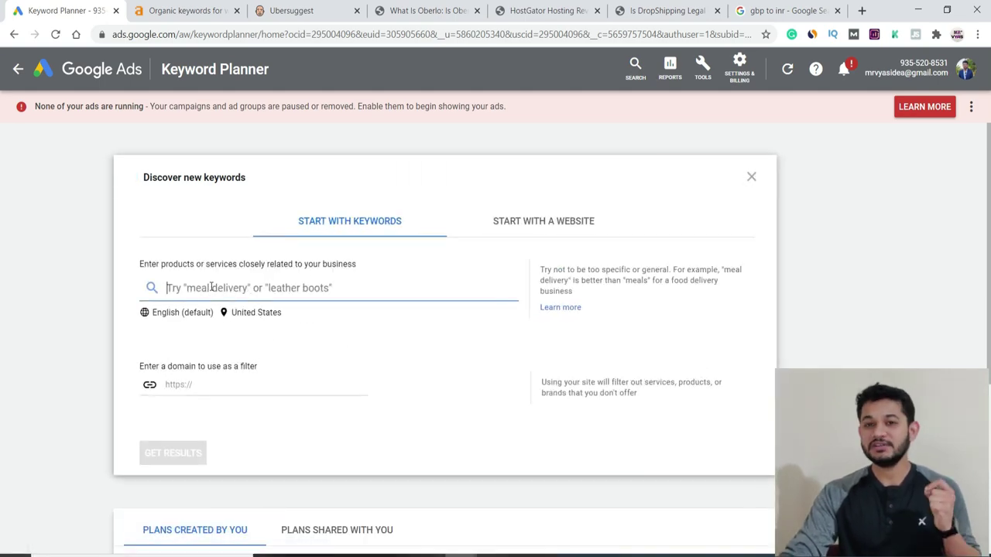
# - Copy 'best place to park domains' from Ahrefs and get Keyword Planner ideas for it
pyautogui.click(194, 10)
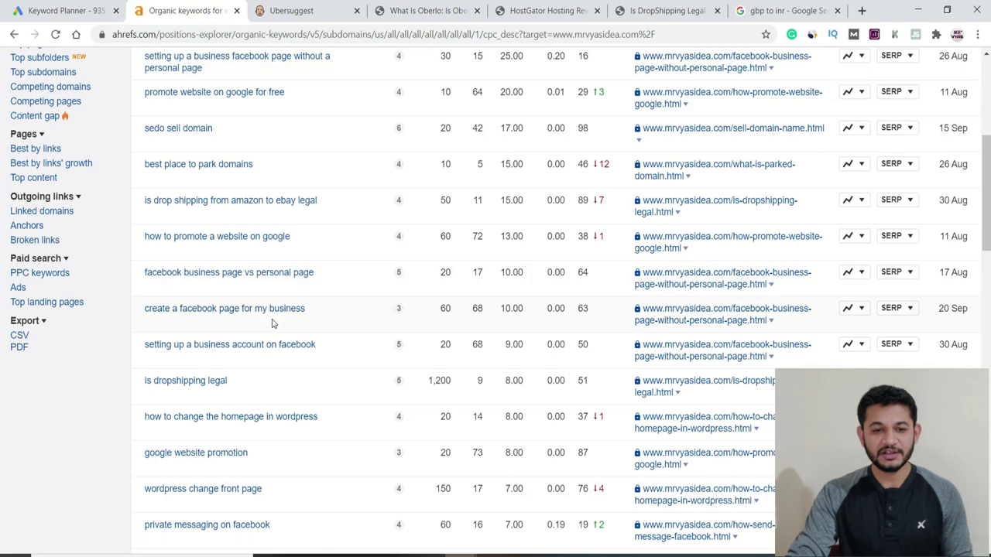
pyautogui.scroll(3, 272, 323)
pyautogui.moveTo(267, 366); pyautogui.dragTo(139, 370)
pyautogui.hotkey('ctrl', 'c')
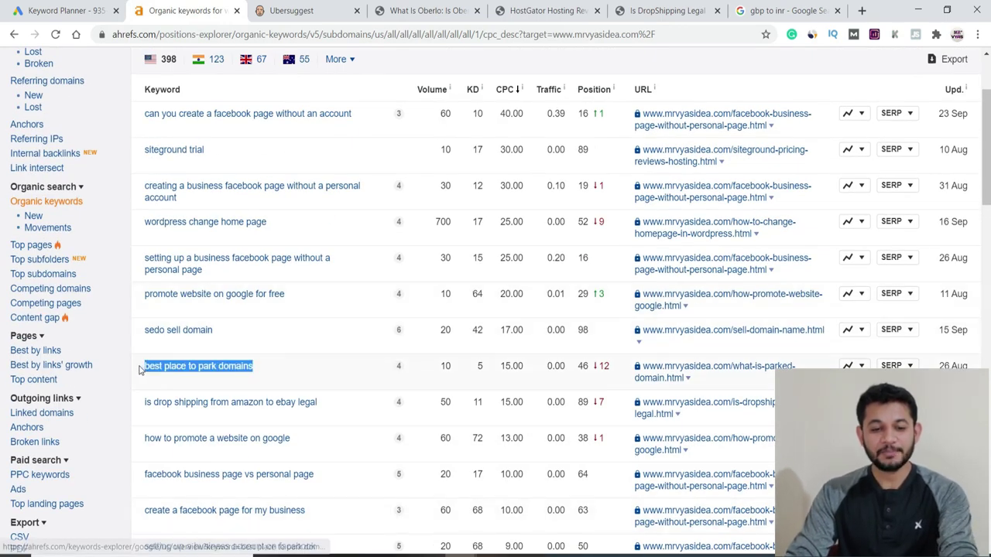
pyautogui.click(66, 11)
pyautogui.click(239, 283)
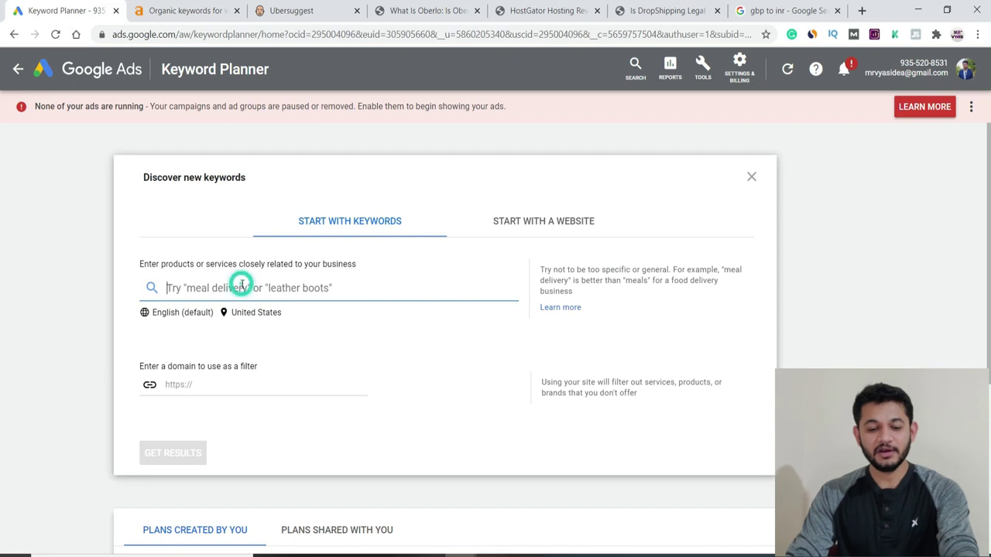
pyautogui.hotkey('ctrl', 'v')
pyautogui.click(175, 450)
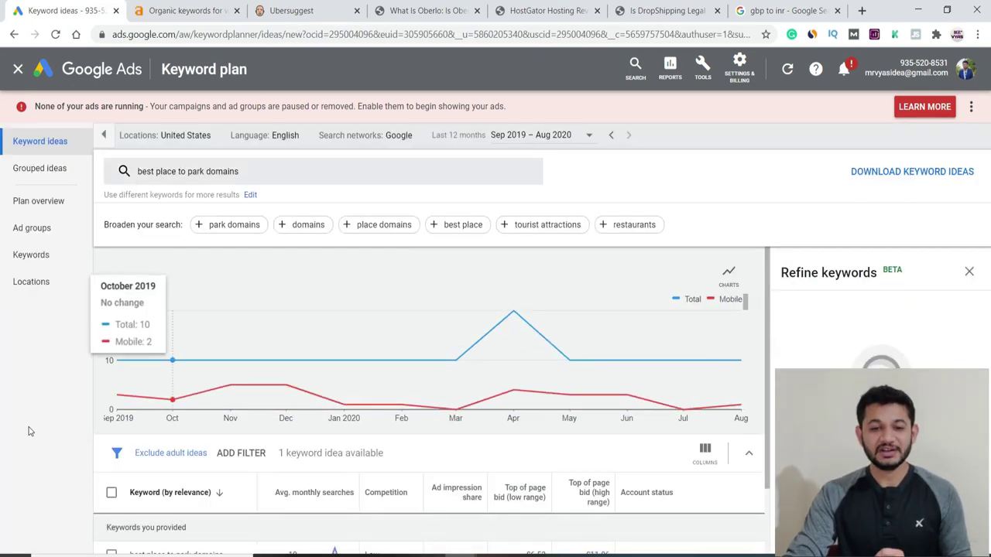
# - Highlight the keyword's £6.52–£11.86 top-of-page bid range, noting the £11.86 high bid
pyautogui.scroll(-2, 171, 424)
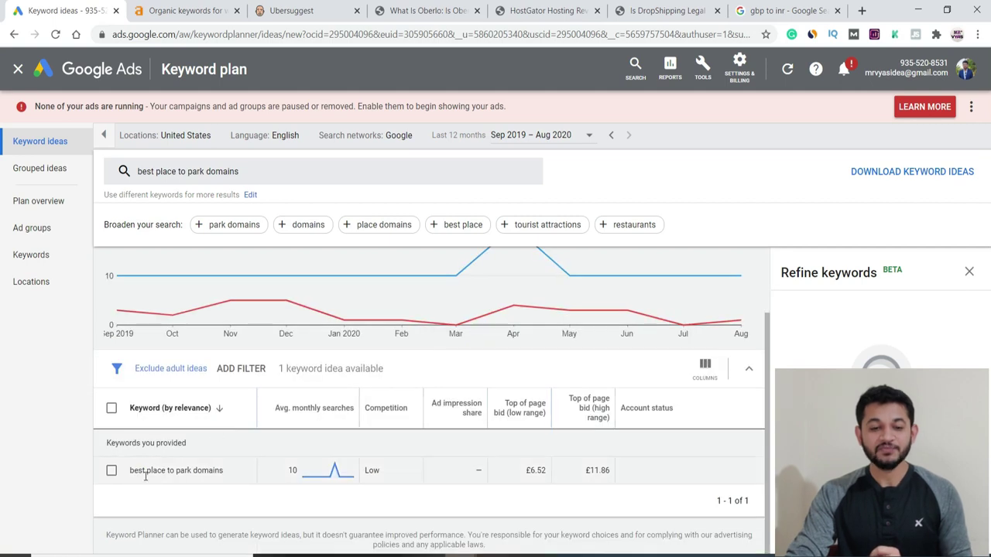
pyautogui.moveTo(136, 470); pyautogui.dragTo(209, 471)
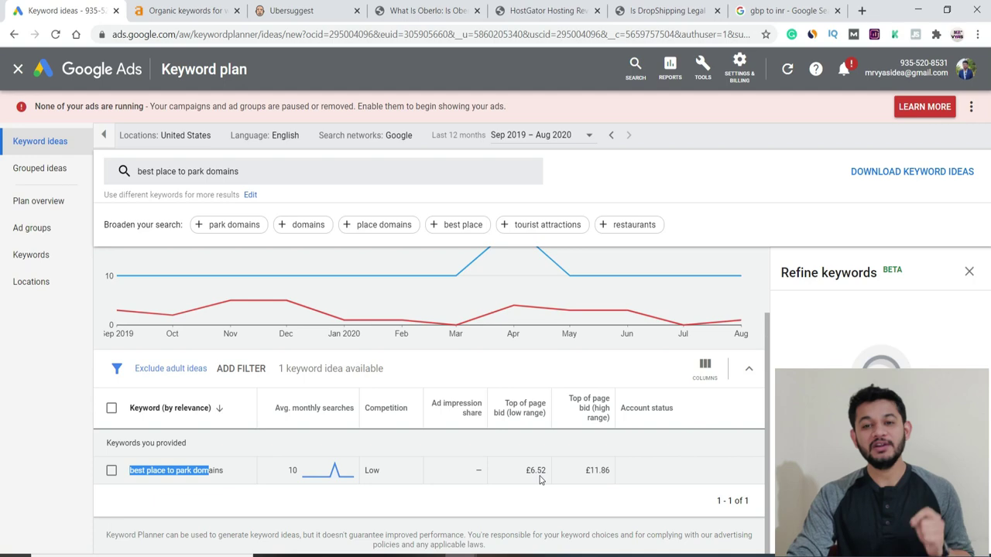
pyautogui.moveTo(610, 472); pyautogui.dragTo(586, 471)
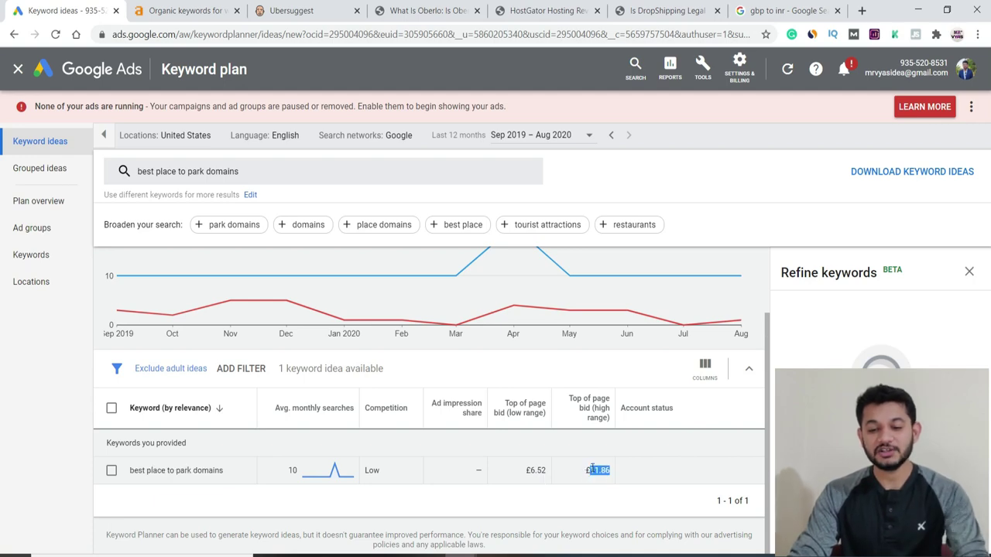
pyautogui.click(782, 10)
# - Convert £9.86 to US dollars, giving $12.67
pyautogui.click(168, 315)
pyautogui.write('9.86')
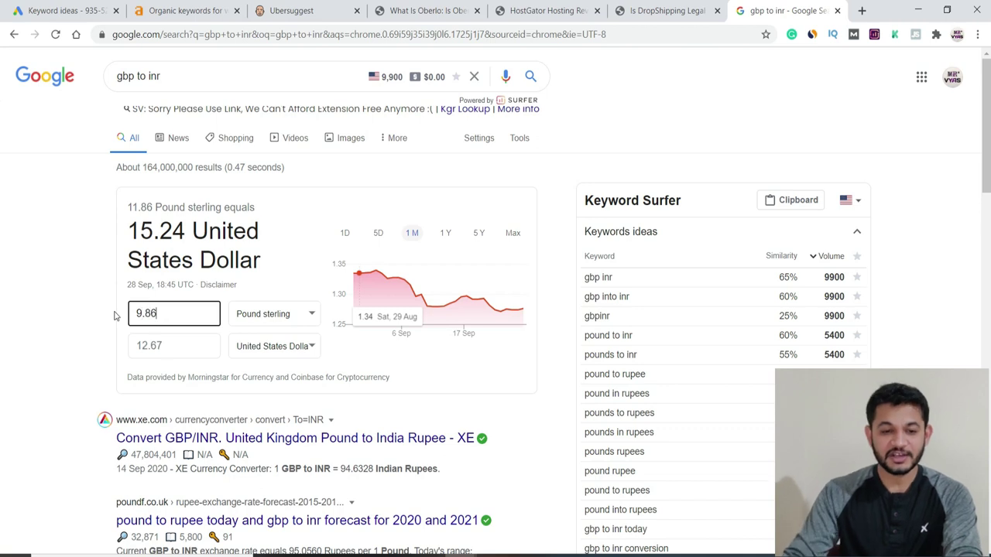
pyautogui.click(179, 344)
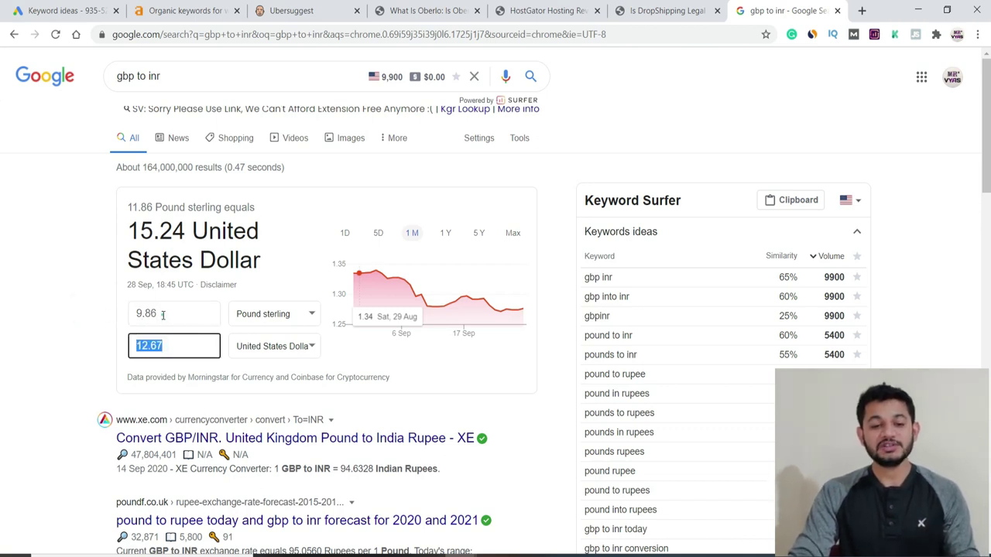
# - Convert £11.86 to US dollars, giving $15.24
pyautogui.click(186, 313)
pyautogui.write('11.86')
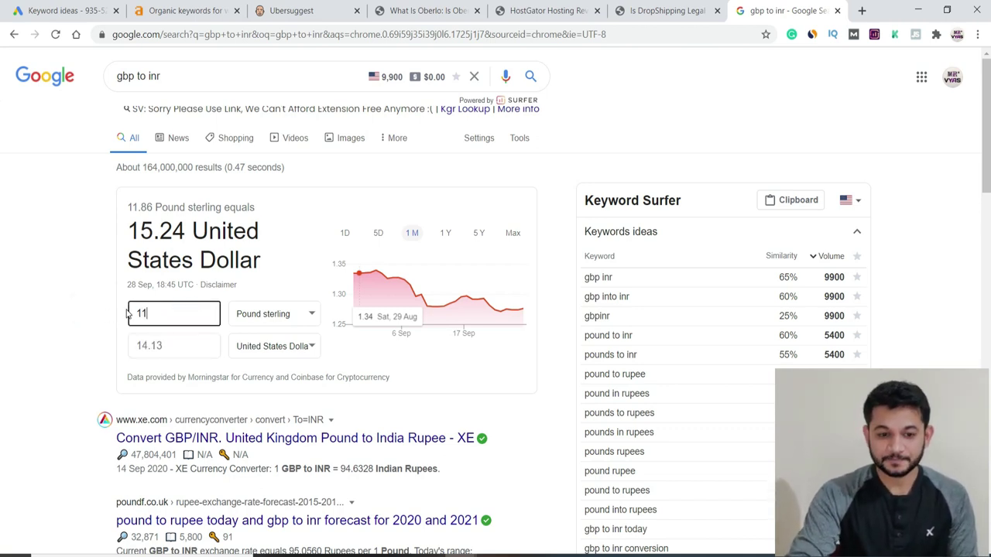
pyautogui.click(68, 337)
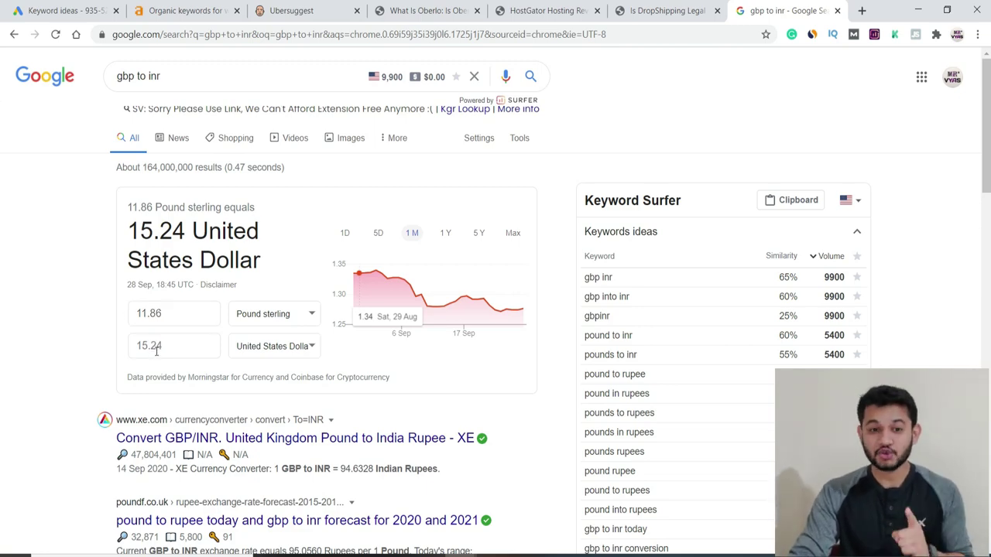
pyautogui.click(174, 10)
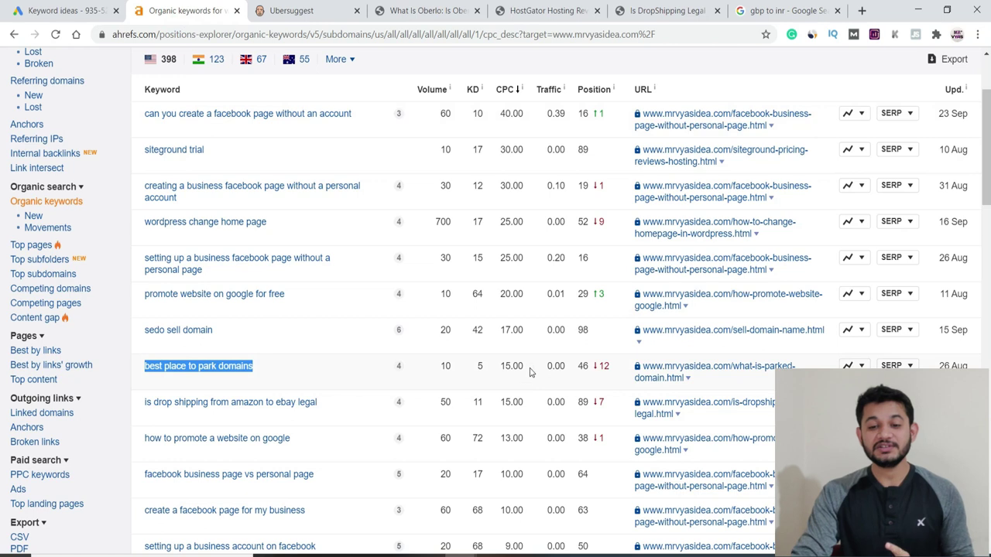
# - Note Ahrefs' 15.00 CPC, then paste 'best place to park domains' over oberlo review in Ubersuggest
pyautogui.moveTo(531, 373); pyautogui.dragTo(505, 366)
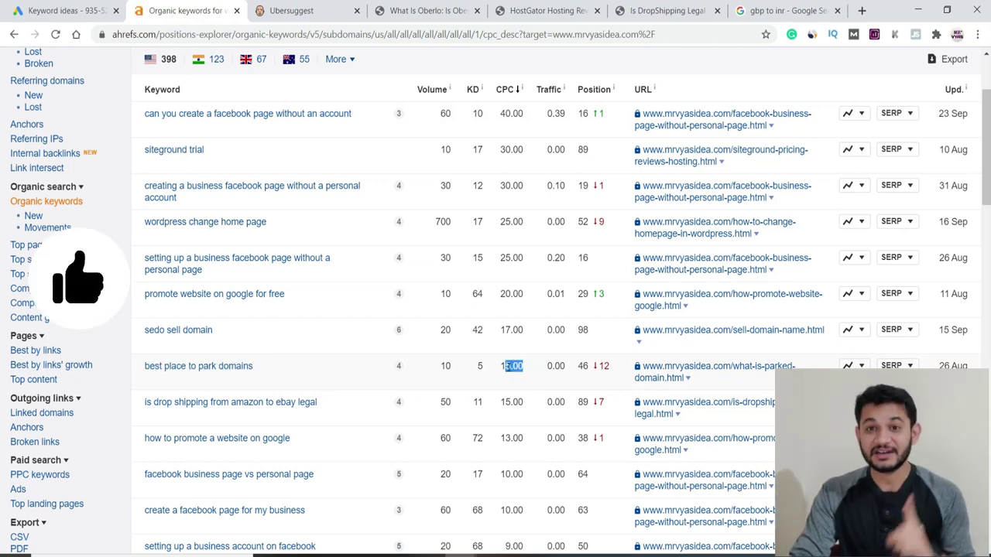
pyautogui.click(312, 11)
pyautogui.moveTo(328, 134); pyautogui.dragTo(87, 116)
pyautogui.hotkey('ctrl', 'v')
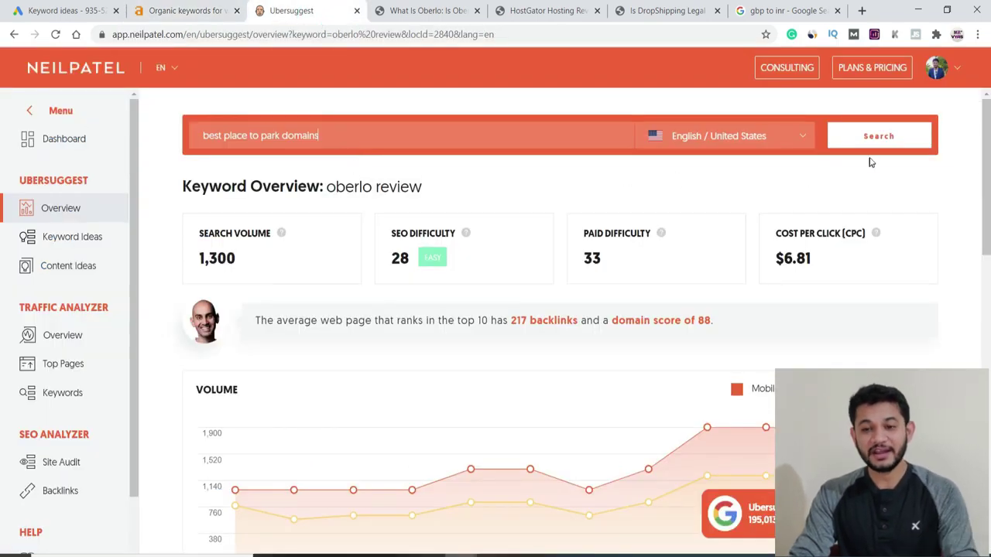
# - Search Ubersuggest for best place to park domains, getting volume 10 and CPC $0
pyautogui.click(868, 141)
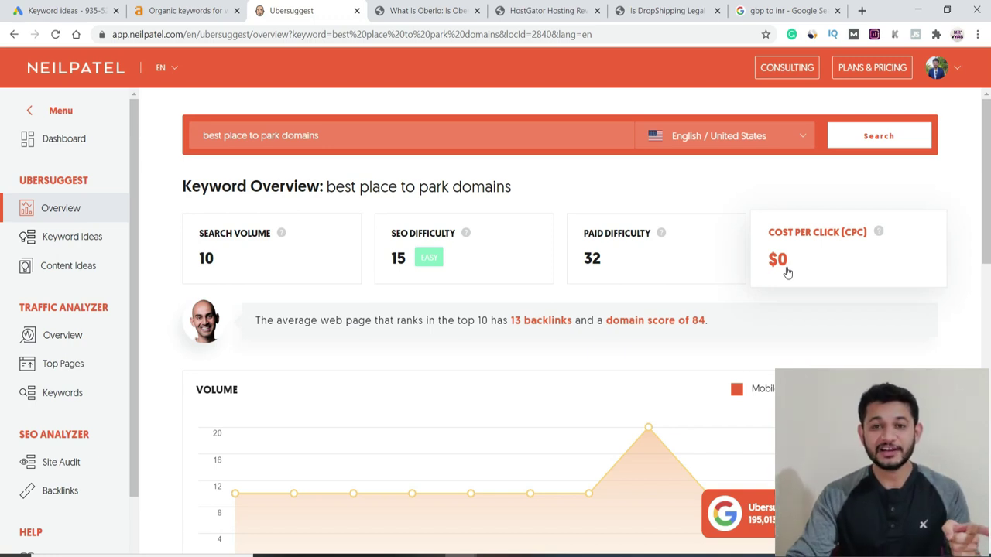
pyautogui.click(178, 10)
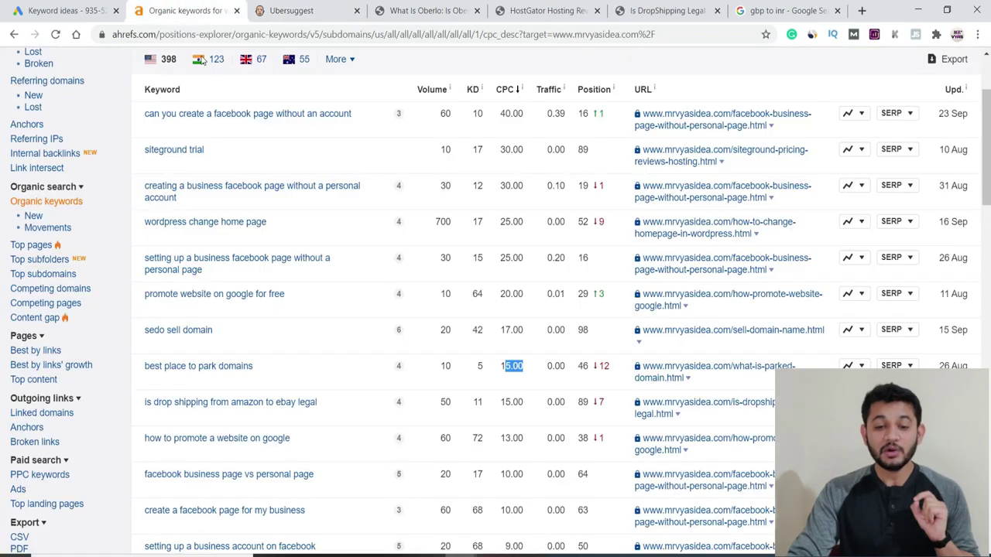
# - Scroll Ahrefs' keyword list to oberlo review (CPC 5.00) and copy the keyword
pyautogui.scroll(-3, 379, 403)
pyautogui.scroll(-3, 370, 408)
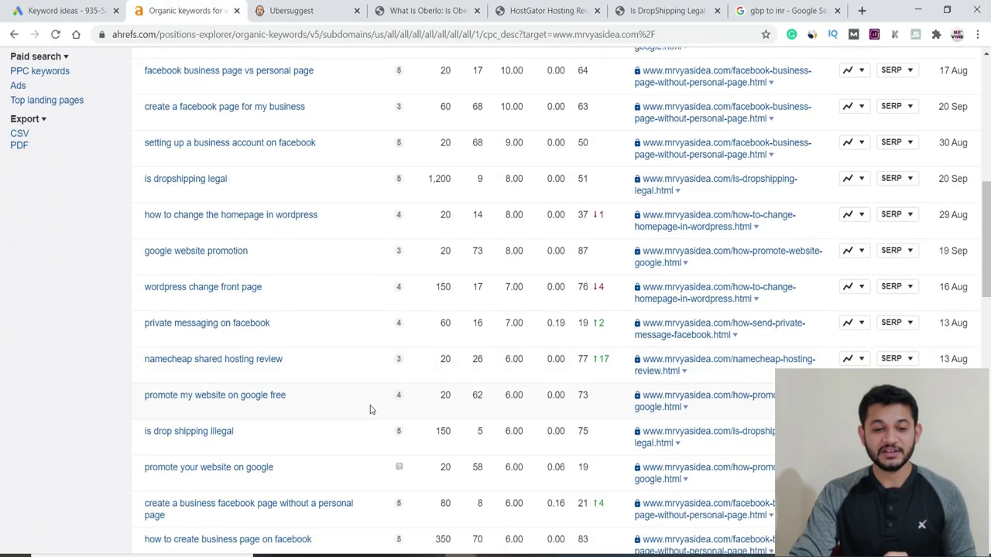
pyautogui.scroll(-4, 325, 428)
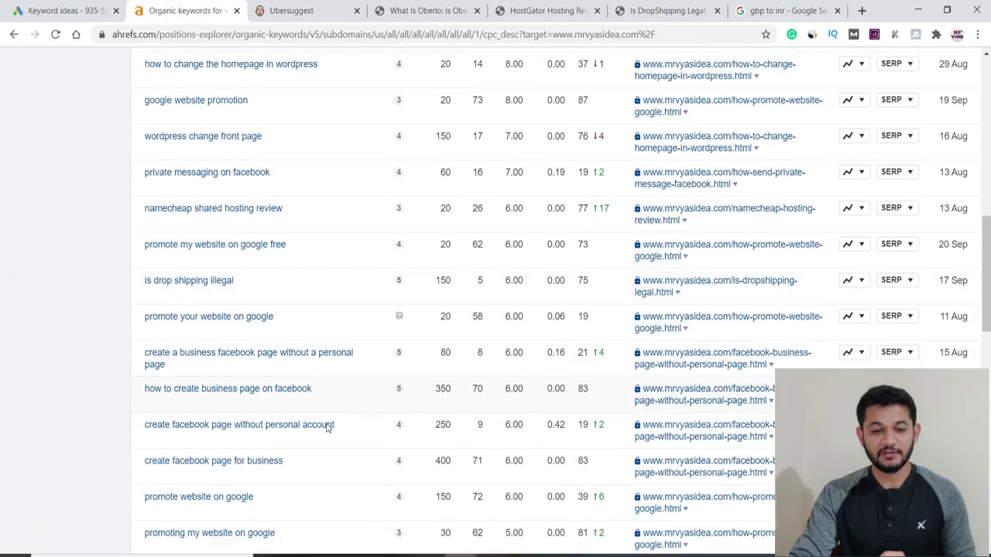
pyautogui.tripleClick(171, 487)
pyautogui.hotkey('ctrl', 'c')
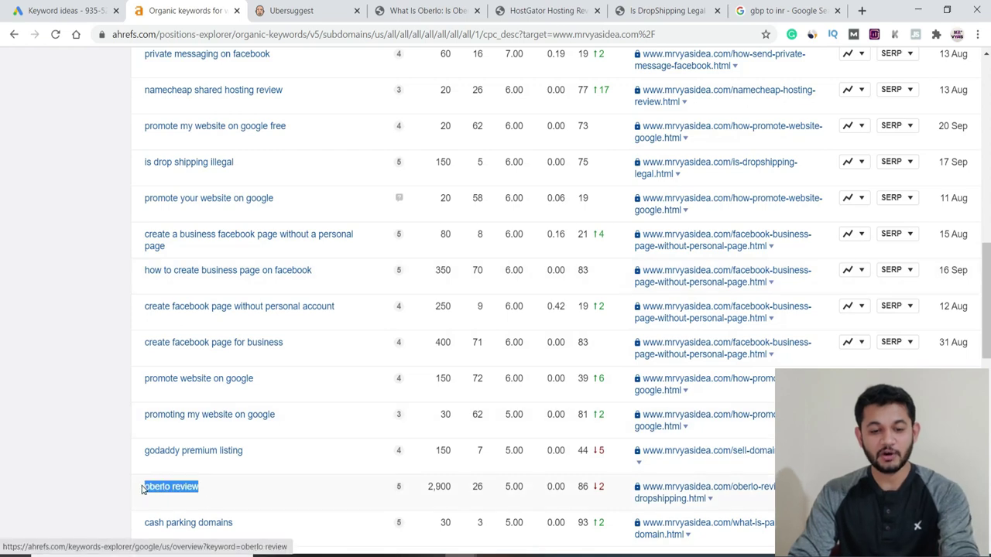
pyautogui.click(51, 6)
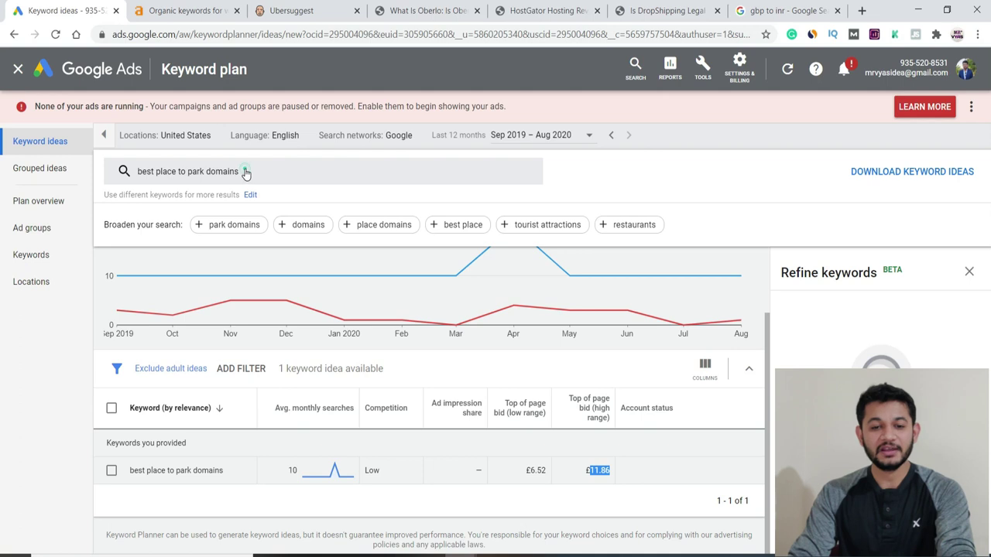
# - Replace the Keyword Planner keyword with oberlo review and get ideas, showing a £9.00 high bid
pyautogui.click(247, 172)
pyautogui.click(273, 238)
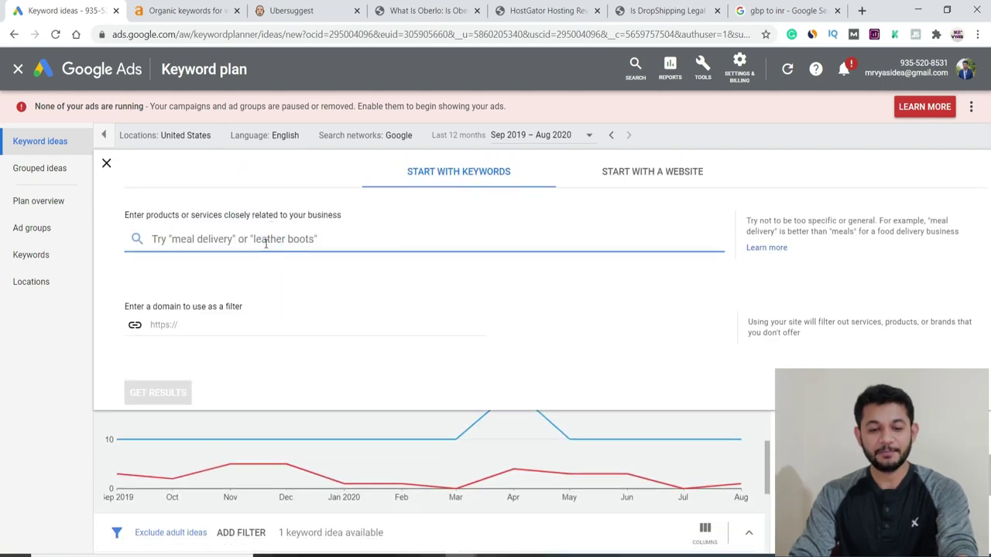
pyautogui.hotkey('ctrl', 'v')
pyautogui.click(158, 394)
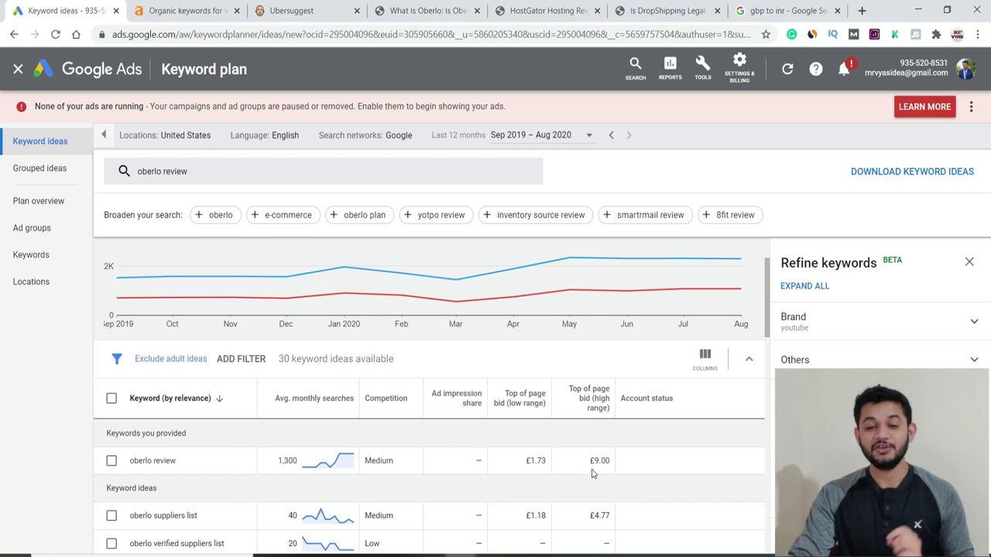
# - Convert £9 to US dollars in Google's converter, giving $11.56
pyautogui.click(783, 11)
pyautogui.moveTo(172, 312); pyautogui.dragTo(106, 312)
pyautogui.write('9')
pyautogui.click(193, 345)
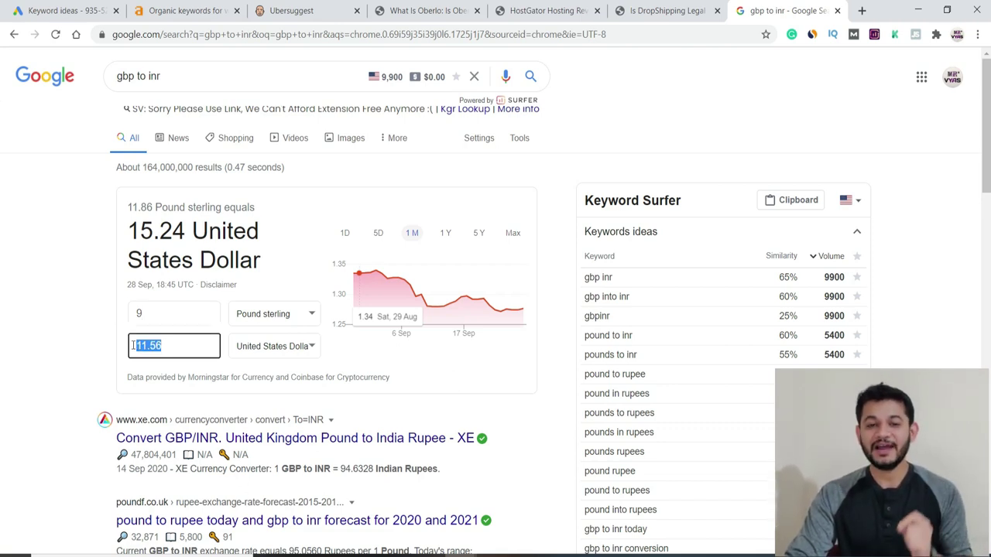
# - Return to the Ahrefs Organic keywords table
pyautogui.click(185, 11)
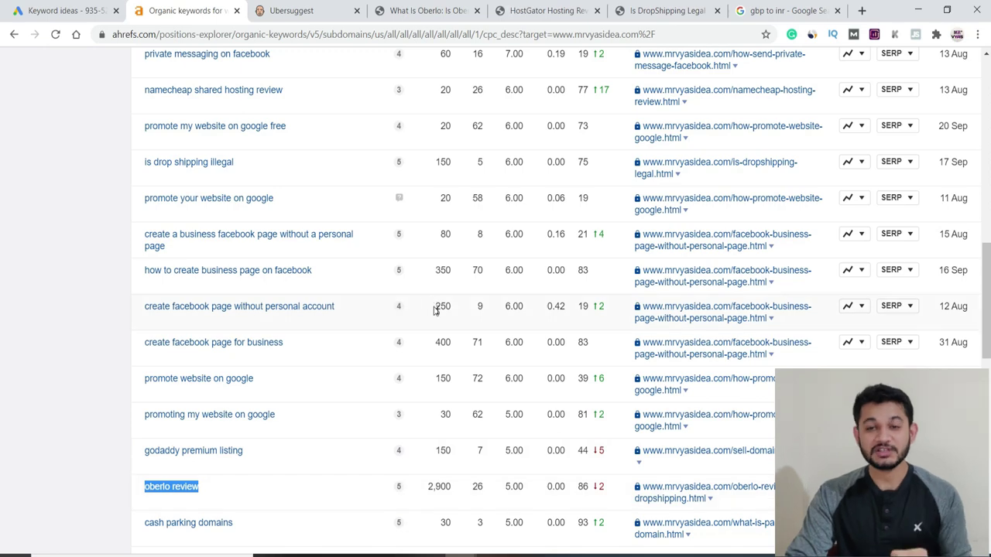
# - Look up 'oberlo review' in Ubersuggest to see its $6.81 CPC and 1,300 searches
pyautogui.click(292, 9)
pyautogui.moveTo(340, 138); pyautogui.dragTo(201, 136)
pyautogui.write('oberlo review')
pyautogui.click(909, 144)
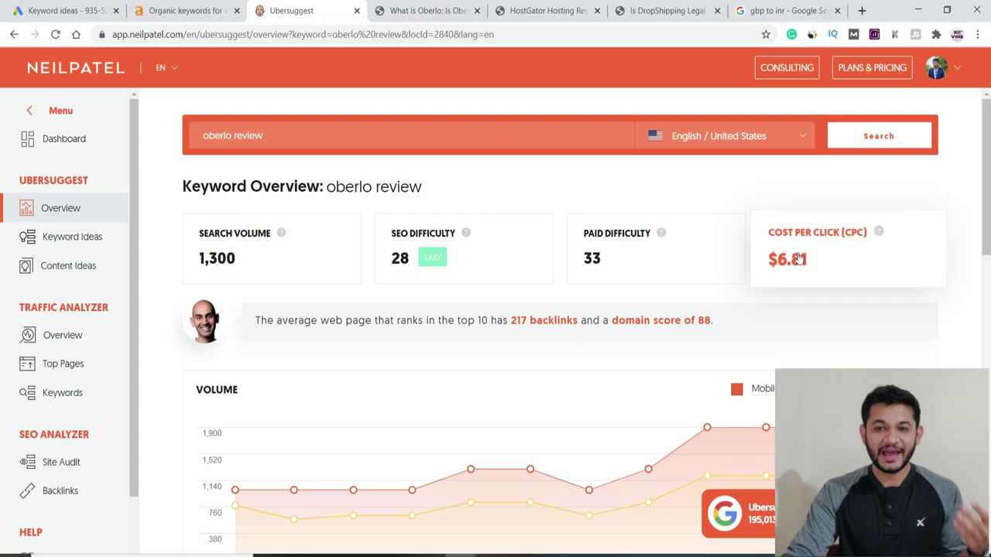
# - Return to the Google converter showing £9 as 11.56 US dollars
pyautogui.click(783, 11)
pyautogui.click(183, 349)
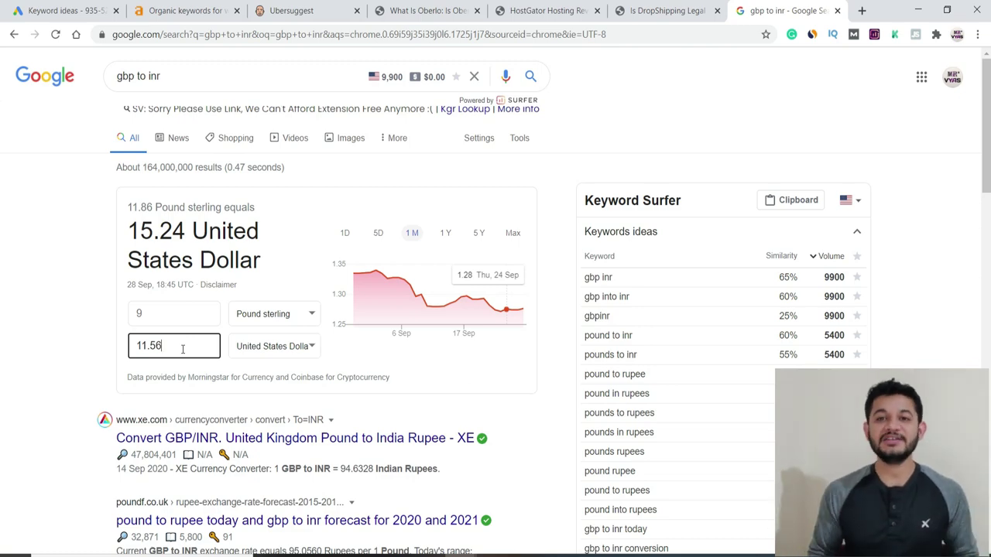
# - Switch to the mrvyasidea.com 'What is Oberlo' blog article
pyautogui.click(434, 11)
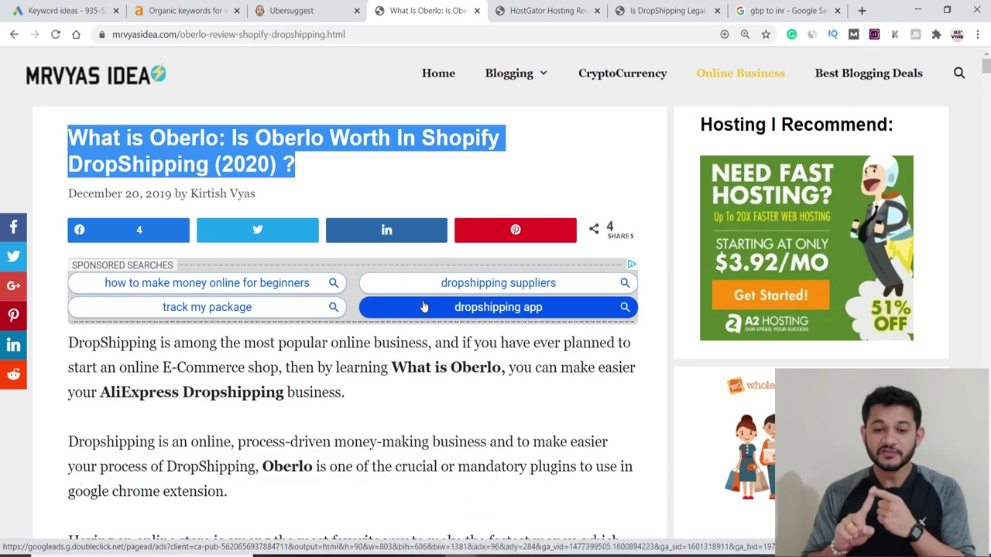
# - Highlight the Oberlo article's title while discussing it
pyautogui.click(390, 436)
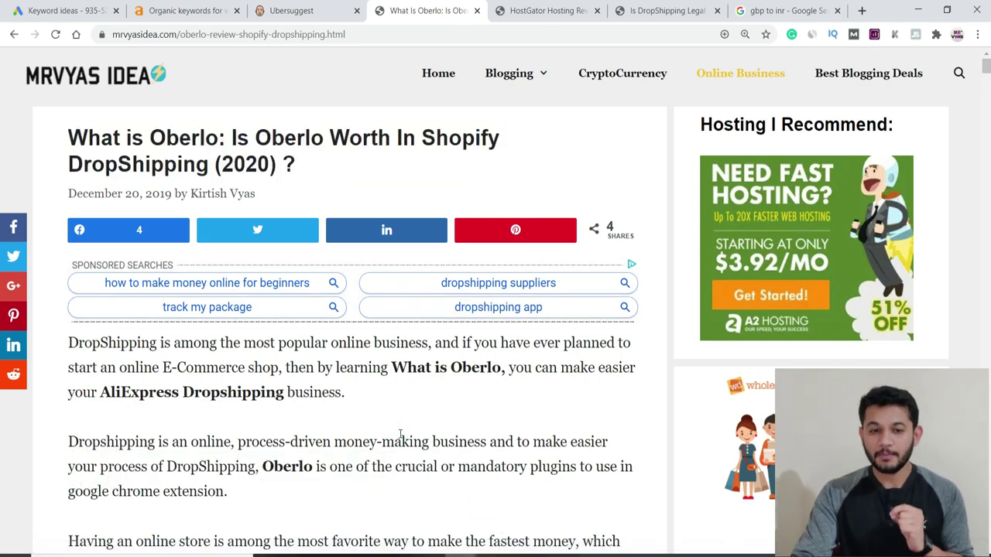
pyautogui.moveTo(166, 138); pyautogui.dragTo(285, 131)
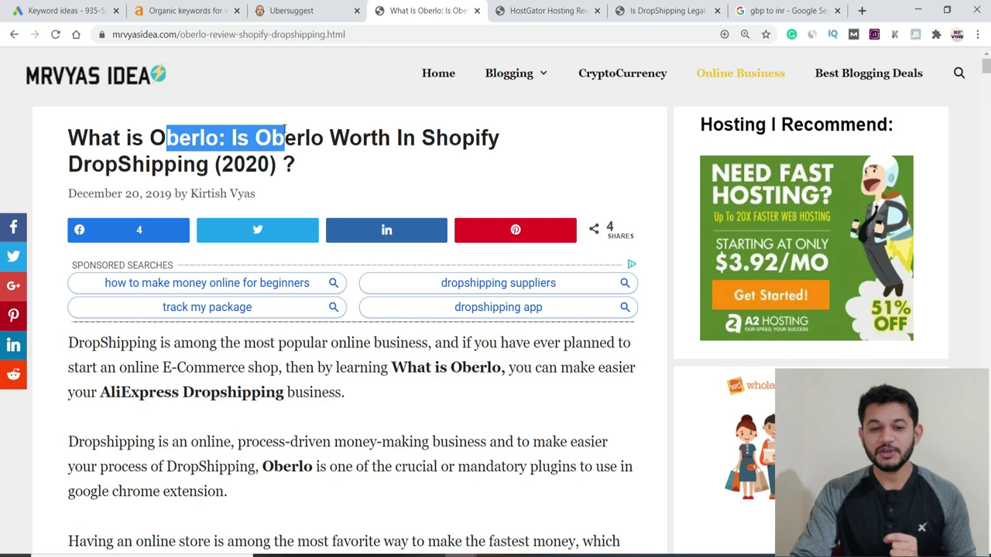
pyautogui.click(408, 127)
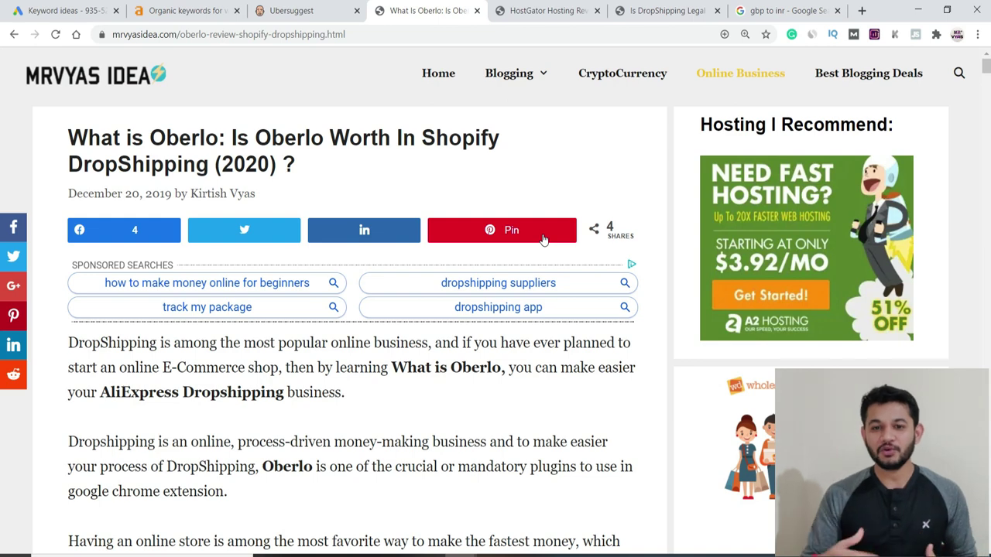
pyautogui.moveTo(302, 165); pyautogui.dragTo(67, 138)
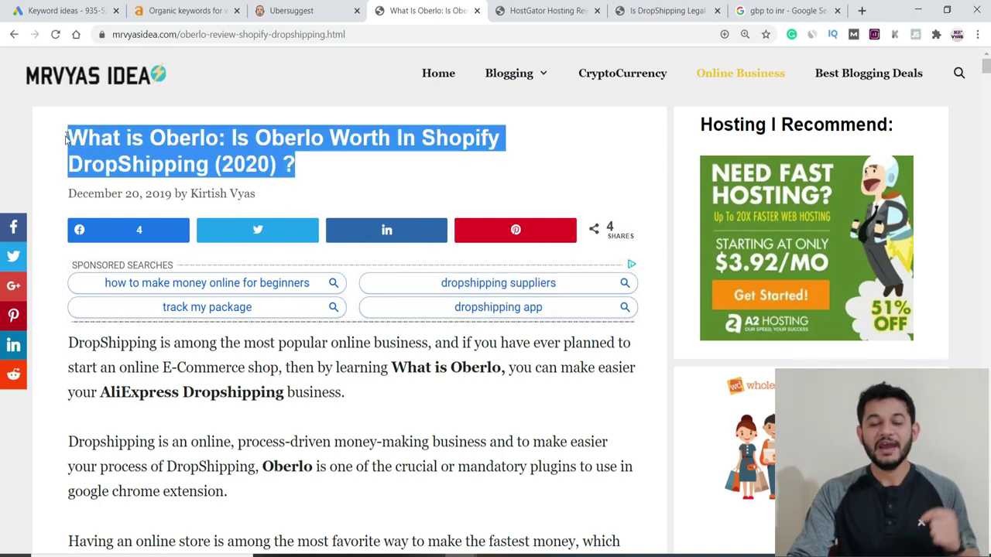
pyautogui.click(320, 161)
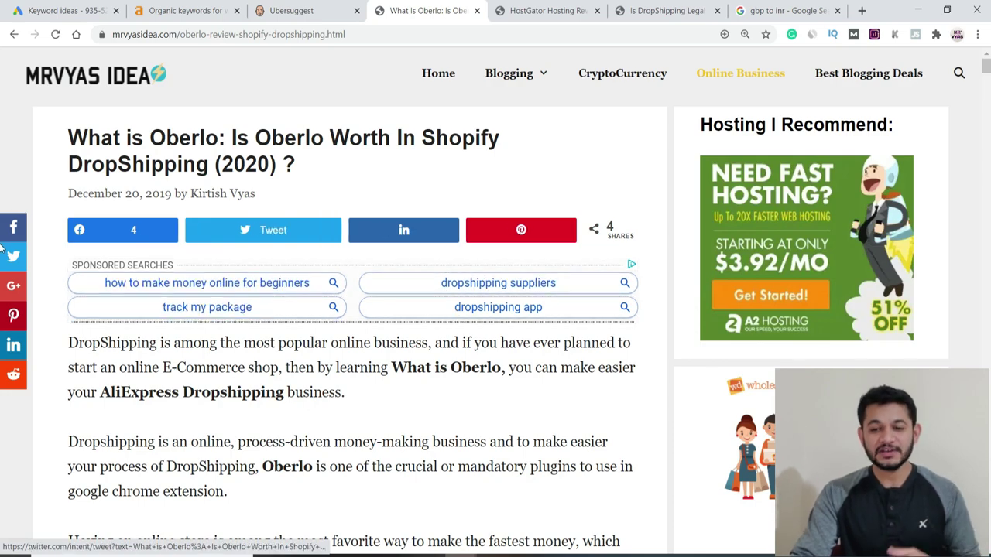
# - Scroll the Oberlo article down to the comment form at the end
pyautogui.scroll(-3, 855, 227)
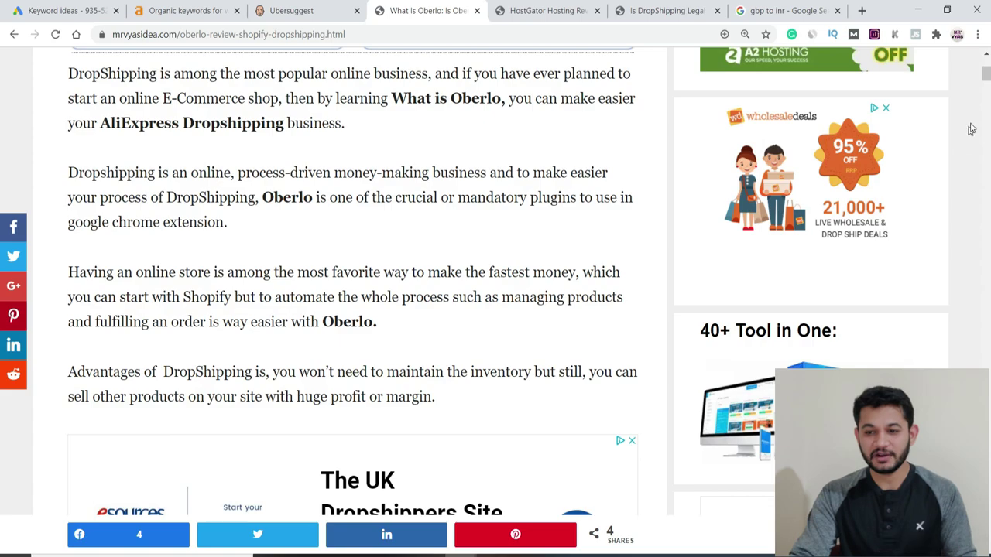
pyautogui.moveTo(987, 75); pyautogui.dragTo(982, 488)
# - Switch to the HostGator Hosting Review article and scroll down to its author box
pyautogui.click(540, 11)
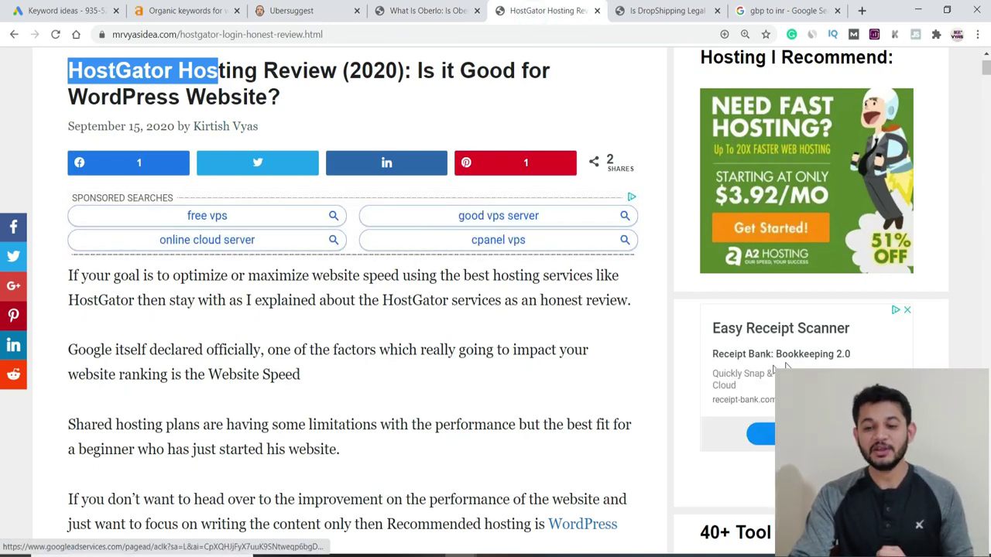
pyautogui.moveTo(986, 74); pyautogui.dragTo(988, 505)
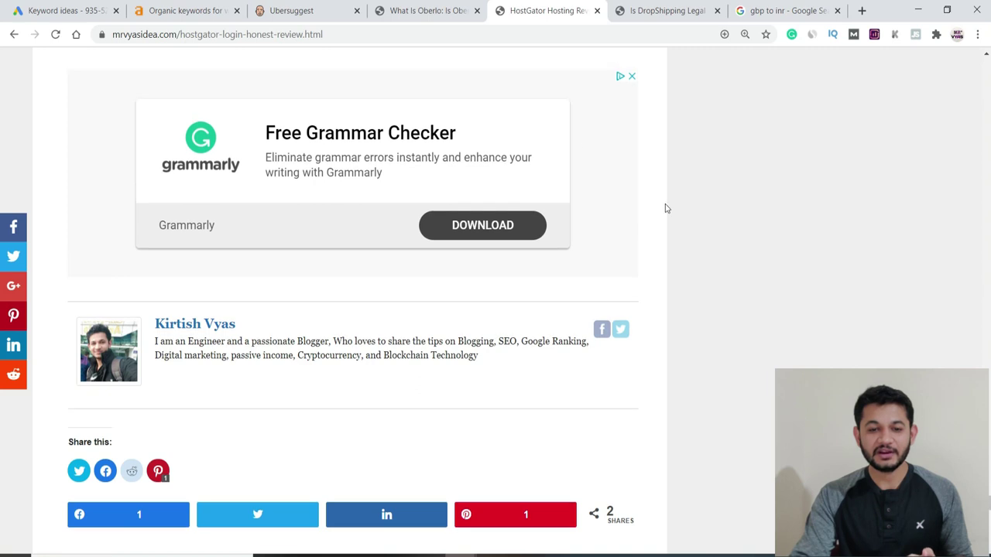